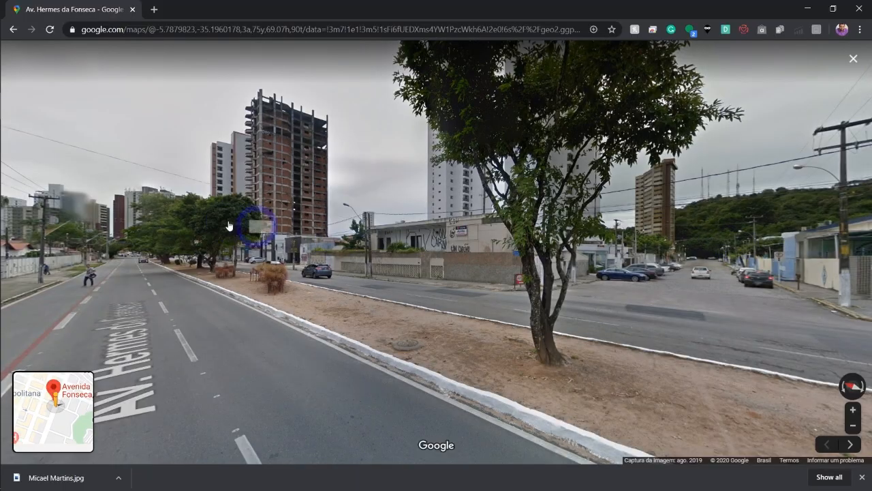
# Examine the purple corner building and its surroundings on Av. Hermes da Fonseca in Street View
pyautogui.moveTo(648, 193); pyautogui.dragTo(602, 200)
pyautogui.click(448, 187)
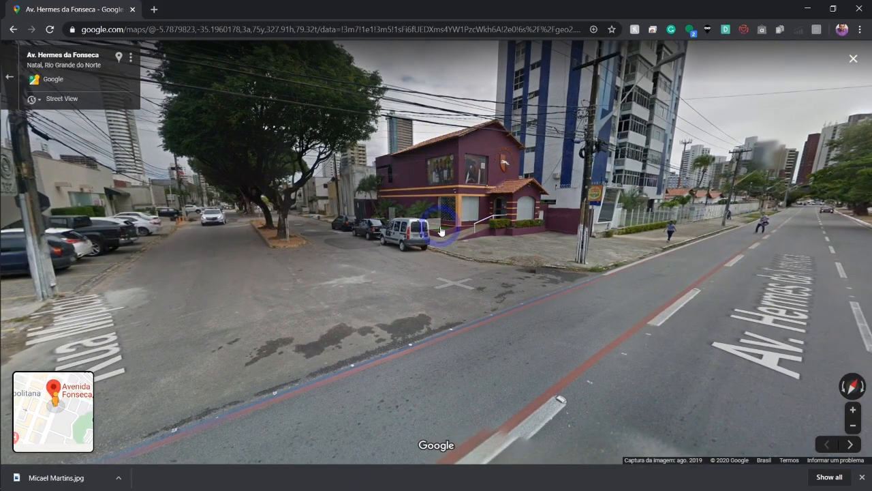
pyautogui.moveTo(230, 209); pyautogui.dragTo(364, 215)
pyautogui.moveTo(707, 214); pyautogui.dragTo(833, 260)
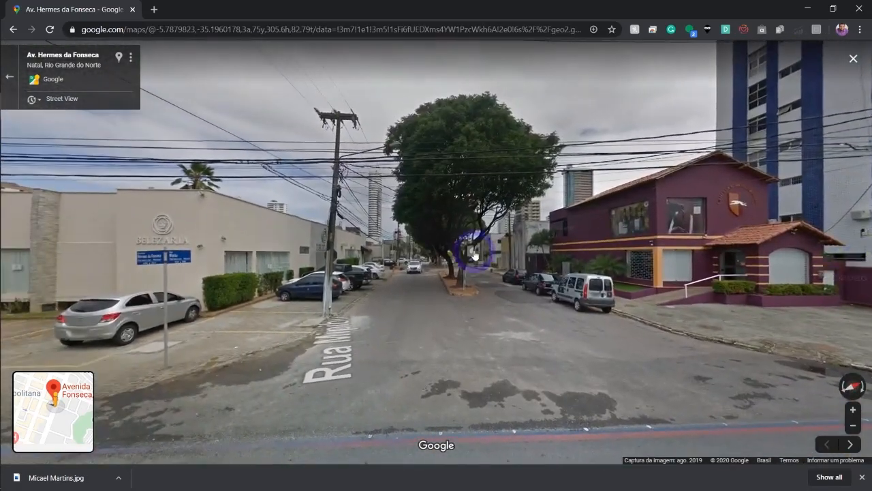
pyautogui.moveTo(471, 253); pyautogui.dragTo(360, 257)
pyautogui.moveTo(687, 260); pyautogui.dragTo(529, 235)
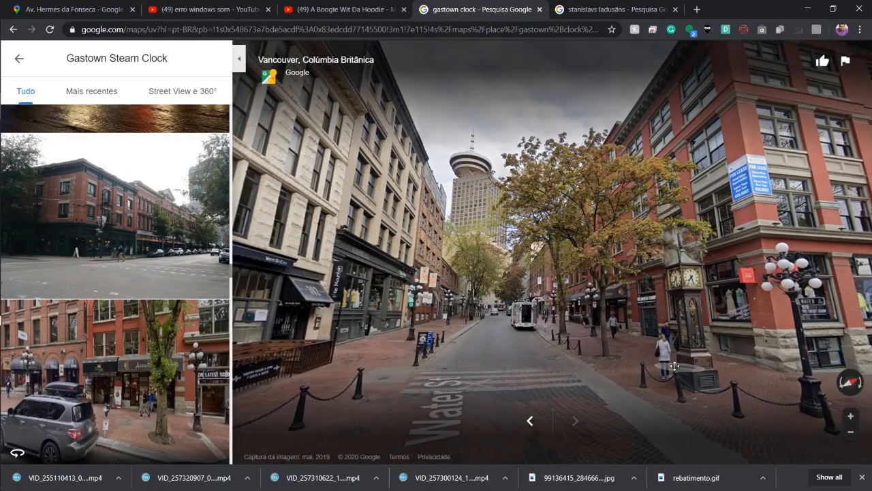
# Examine the Gastown Steam Clock up close and within its Water Street surroundings in Street View
pyautogui.moveTo(675, 366); pyautogui.dragTo(544, 344)
pyautogui.click(675, 366)
pyautogui.scroll(5, 544, 344)
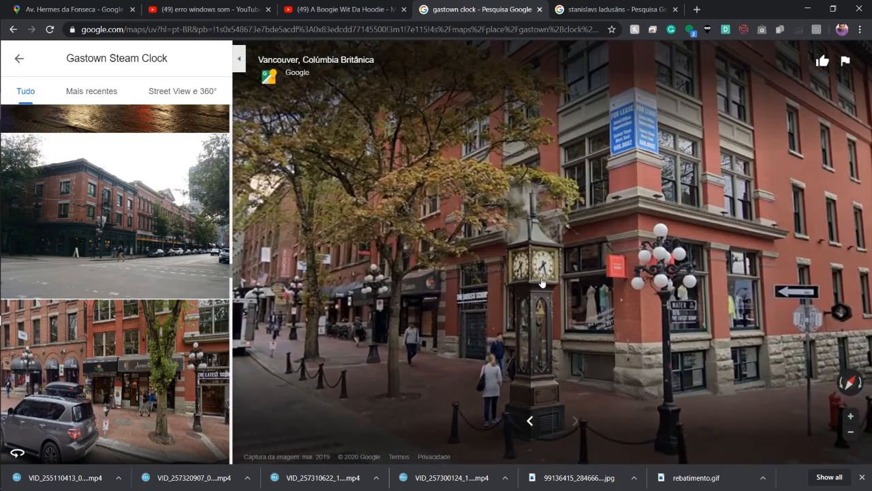
pyautogui.scroll(-6, 546, 293)
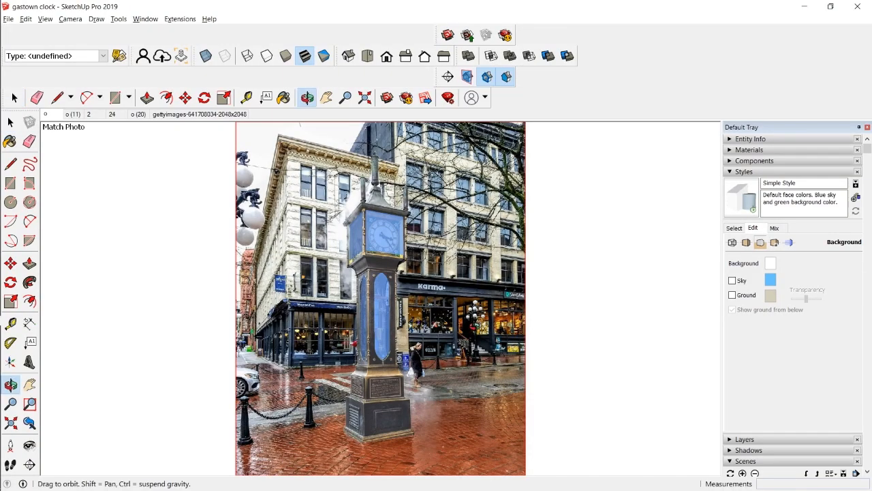
# Switch to SketchUp and inspect the photo-matched gastown clock model from different sides
pyautogui.moveTo(437, 332); pyautogui.dragTo(399, 329, button='middle')
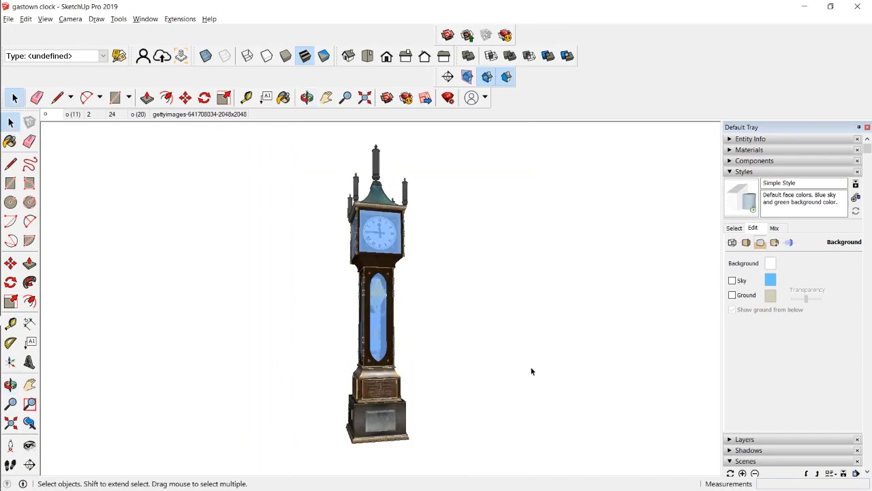
pyautogui.scroll(3, 388, 403)
pyautogui.moveTo(444, 364)
pyautogui.mouseDown(button='middle')
pyautogui.moveTo(239, 350)
pyautogui.moveTo(287, 348)
pyautogui.mouseUp(button='middle')
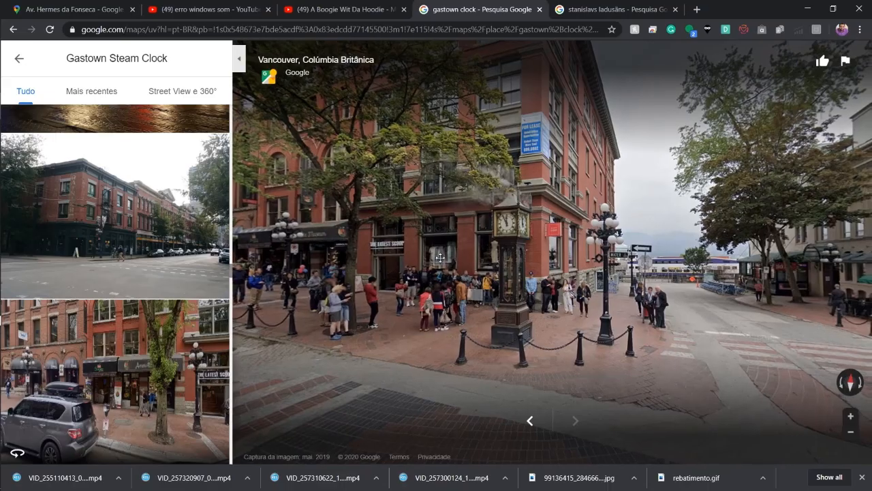
# Compare the street around the steam clock in Street View with the photo-matched STREET model in SketchUp
pyautogui.moveTo(440, 258); pyautogui.dragTo(578, 310)
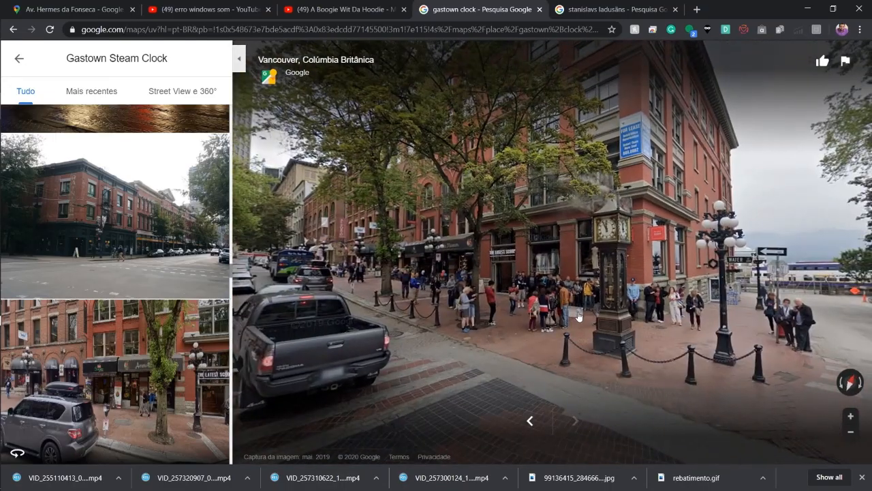
pyautogui.moveTo(711, 332); pyautogui.dragTo(852, 338)
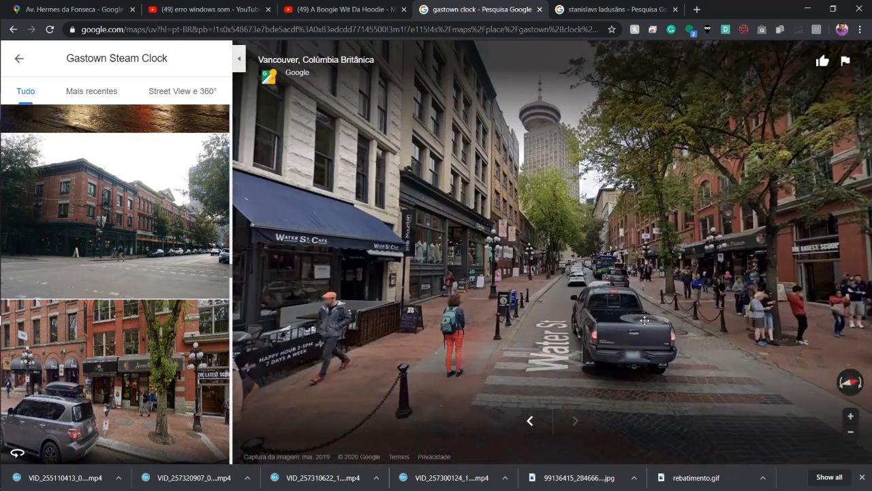
pyautogui.moveTo(699, 320); pyautogui.dragTo(371, 324)
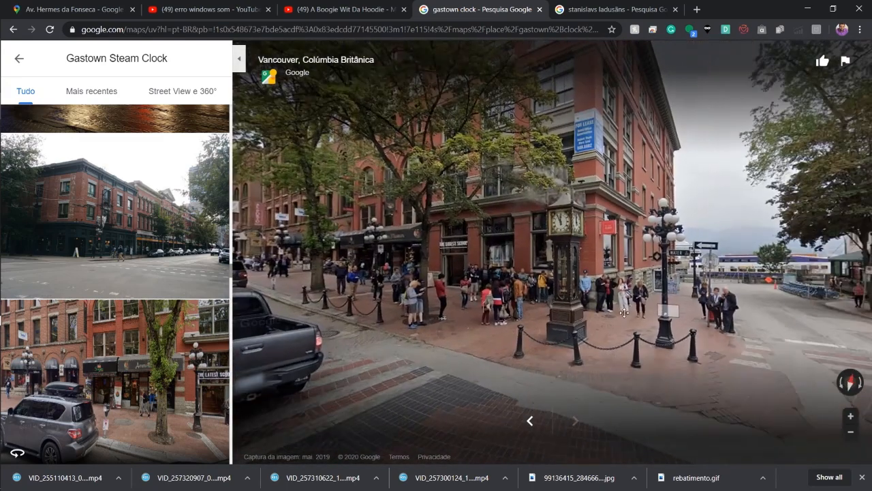
pyautogui.moveTo(653, 326); pyautogui.dragTo(421, 327)
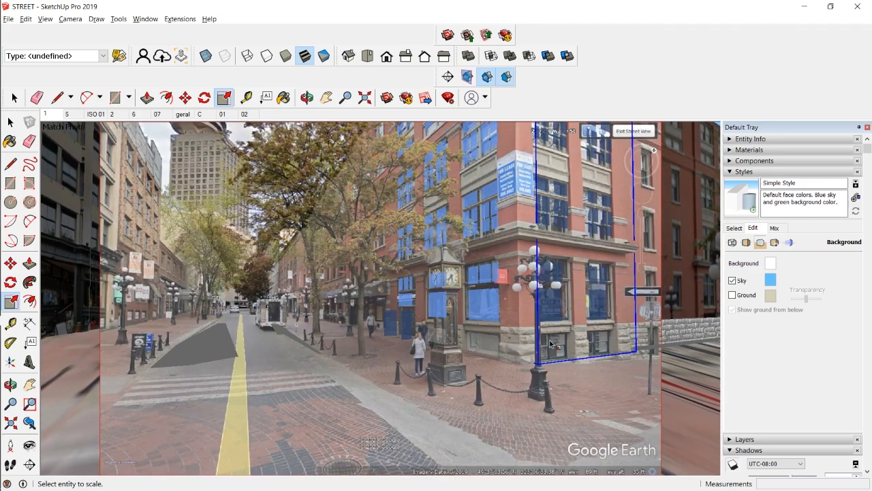
pyautogui.moveTo(556, 343); pyautogui.dragTo(439, 325, button='middle')
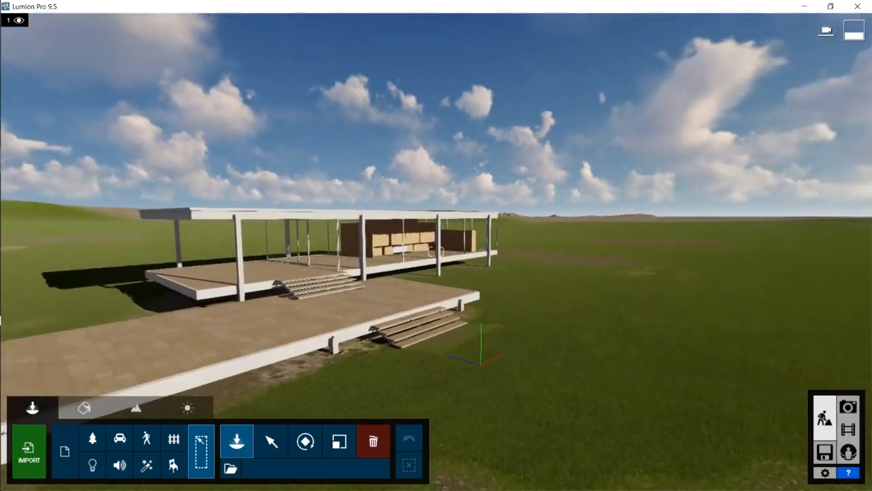
# Switch to Lumion, look over the pavilion and its terrain, and choose the daytime grass plain scene on the start screen
pyautogui.moveTo(437, 251); pyautogui.dragTo(437, 251, button='right')
pyautogui.moveTo(606, 429); pyautogui.dragTo(572, 413, button='right')
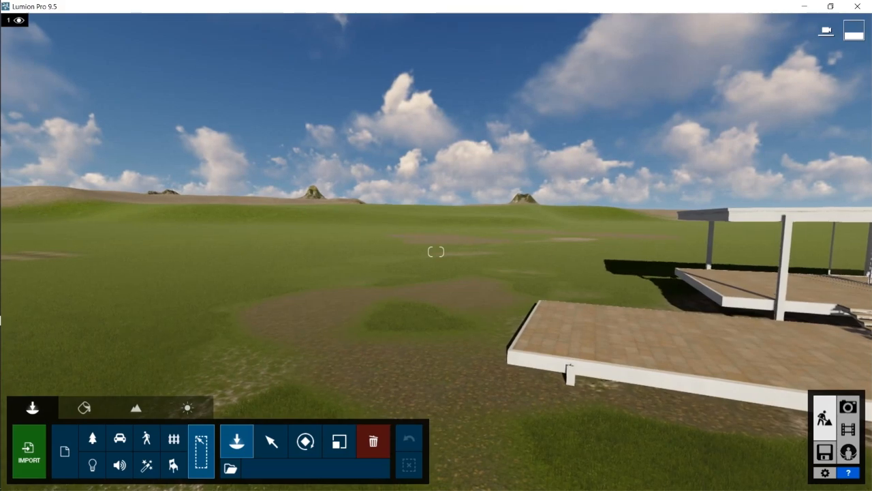
pyautogui.moveTo(436, 252); pyautogui.dragTo(436, 251, button='right')
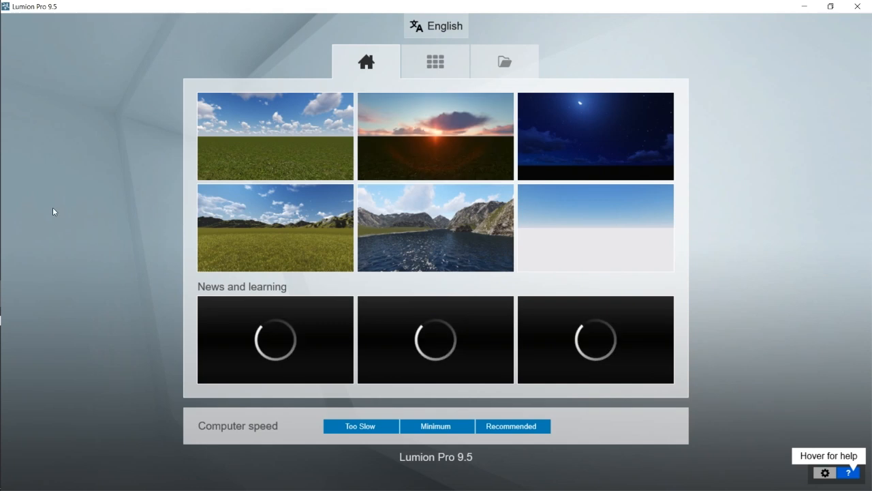
pyautogui.moveTo(2, 405)
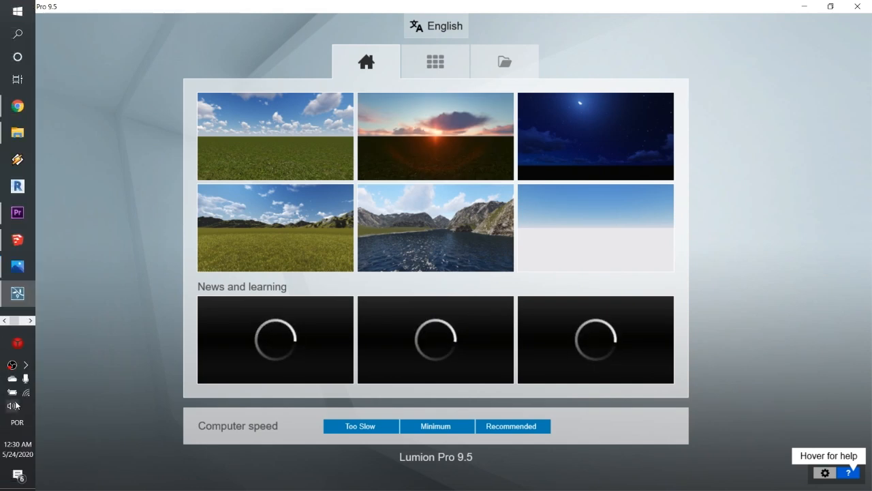
pyautogui.click(282, 148)
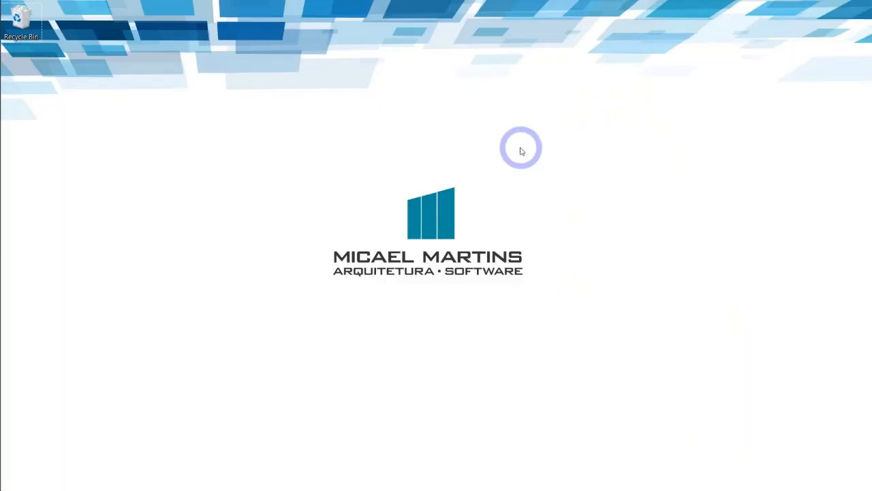
# Switch to Google Maps in Chrome and enter Street View on Av. Hermes da Fonseca beside the address marker
pyautogui.hotkey('alt', 'Tab')
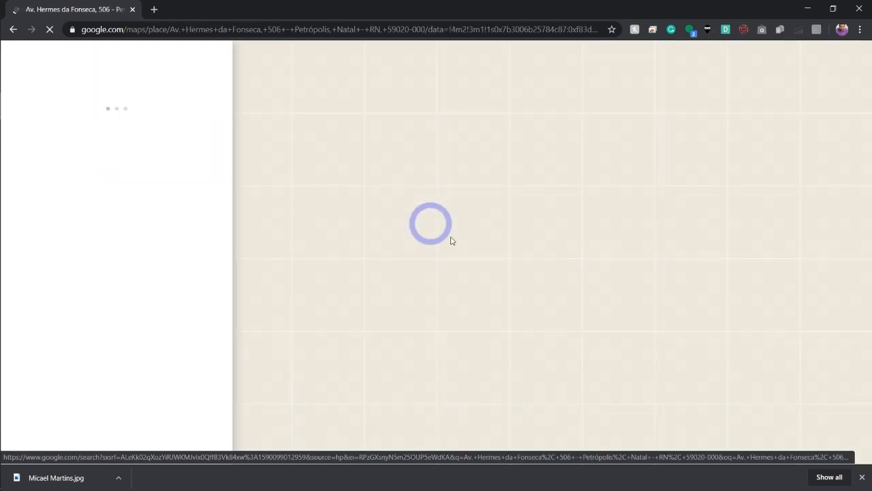
pyautogui.moveTo(551, 320); pyautogui.dragTo(484, 279)
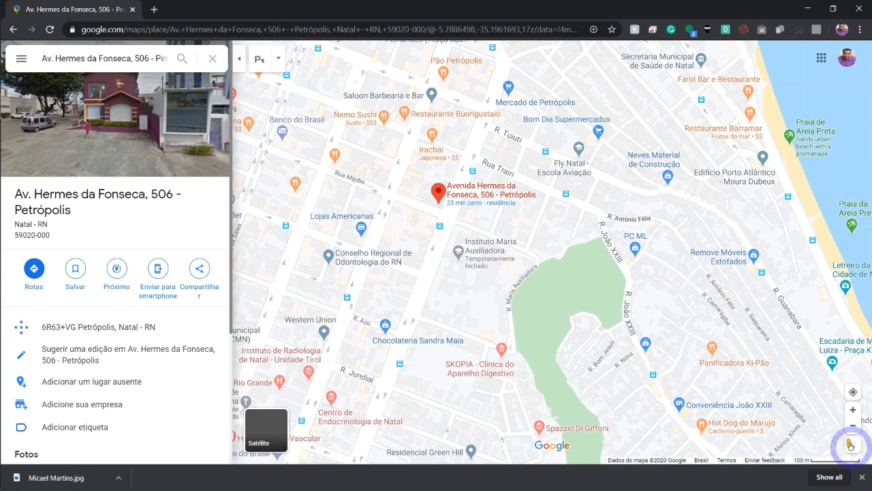
pyautogui.moveTo(850, 444); pyautogui.dragTo(444, 183)
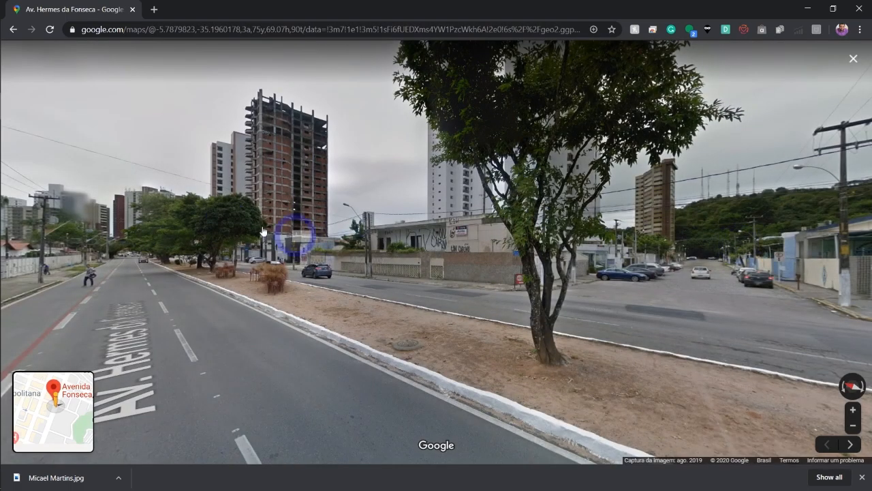
# Examine the corner of Av. Hermes da Fonseca and Rua Mipibu around the purple building
pyautogui.moveTo(249, 230); pyautogui.dragTo(659, 191)
pyautogui.moveTo(402, 200); pyautogui.dragTo(486, 197)
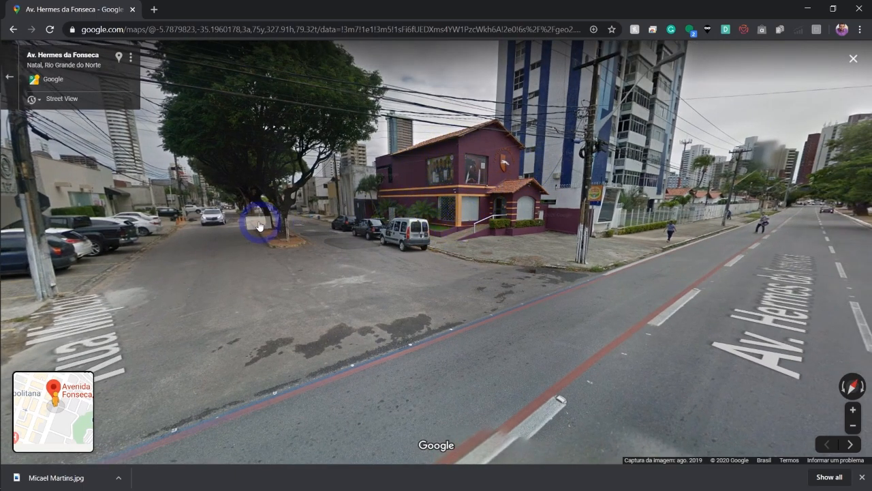
pyautogui.moveTo(230, 211); pyautogui.dragTo(368, 221)
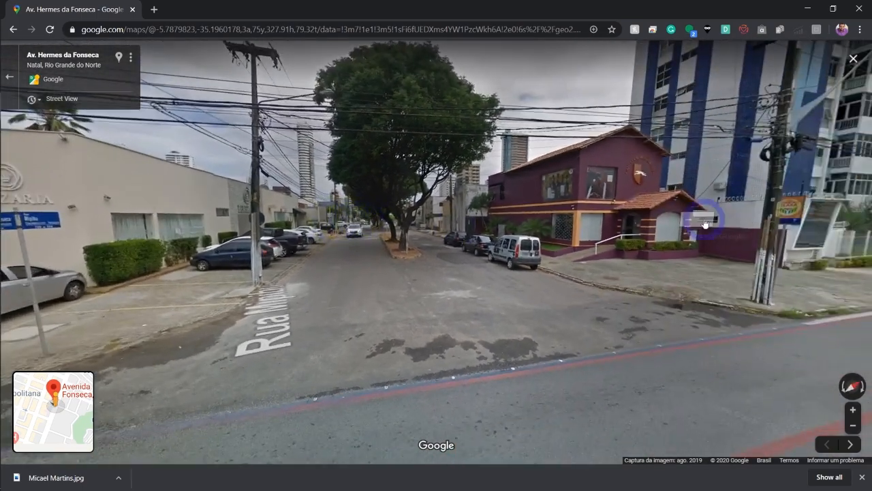
pyautogui.moveTo(703, 213); pyautogui.dragTo(831, 263)
pyautogui.moveTo(488, 244); pyautogui.dragTo(82, 240)
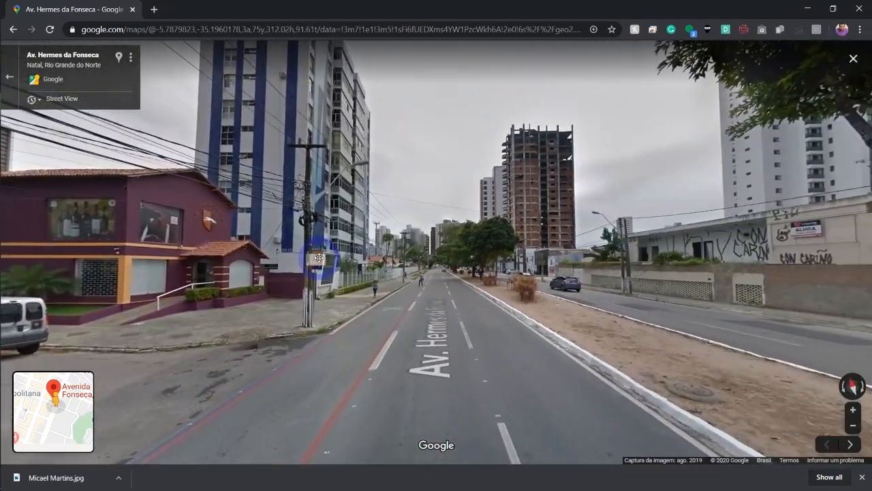
pyautogui.moveTo(232, 248); pyautogui.dragTo(477, 255)
# View the purple building from the Rua Mipibu viewpoint, look around there, and return to the avenue viewpoint
pyautogui.click(420, 294)
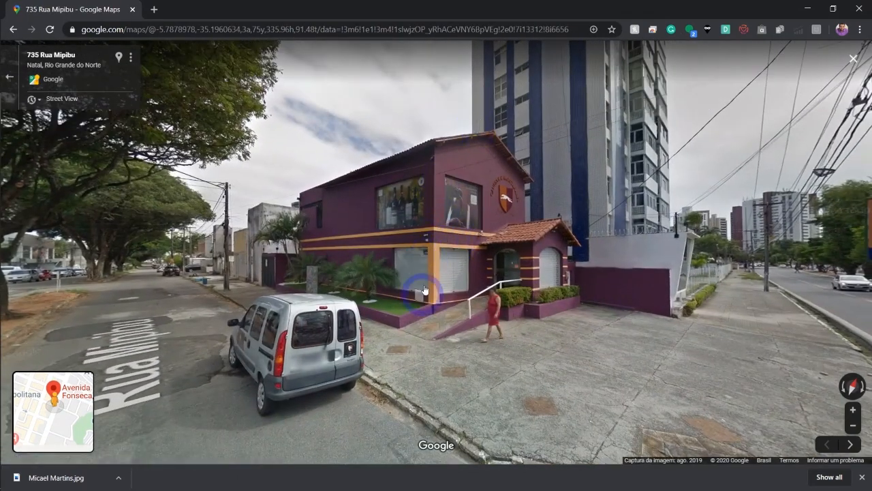
pyautogui.moveTo(338, 268); pyautogui.dragTo(614, 256)
pyautogui.moveTo(224, 253); pyautogui.dragTo(590, 203)
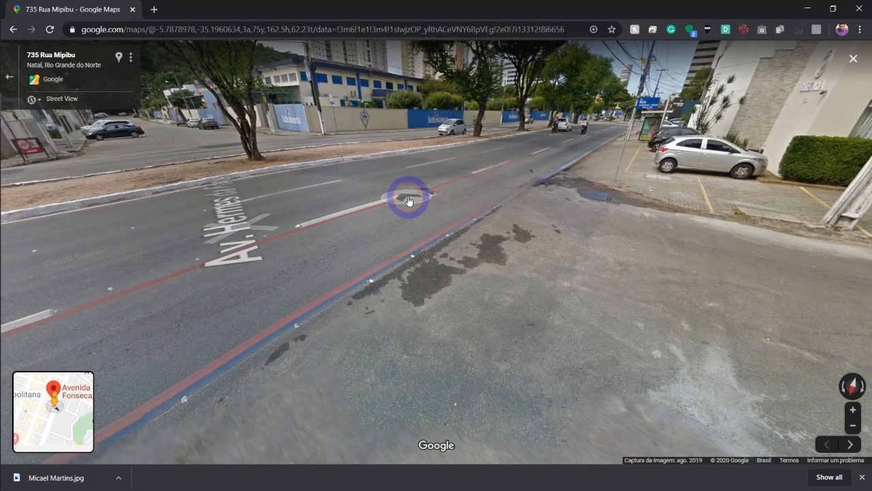
pyautogui.click(408, 201)
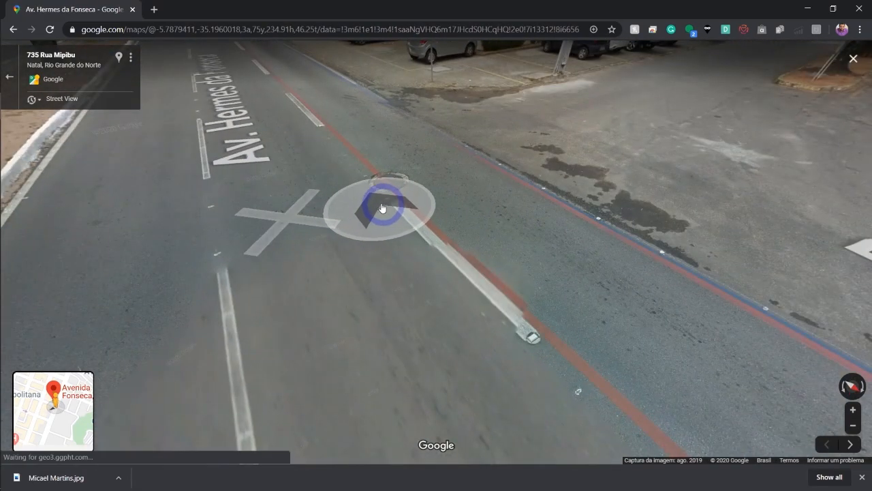
pyautogui.click(378, 204)
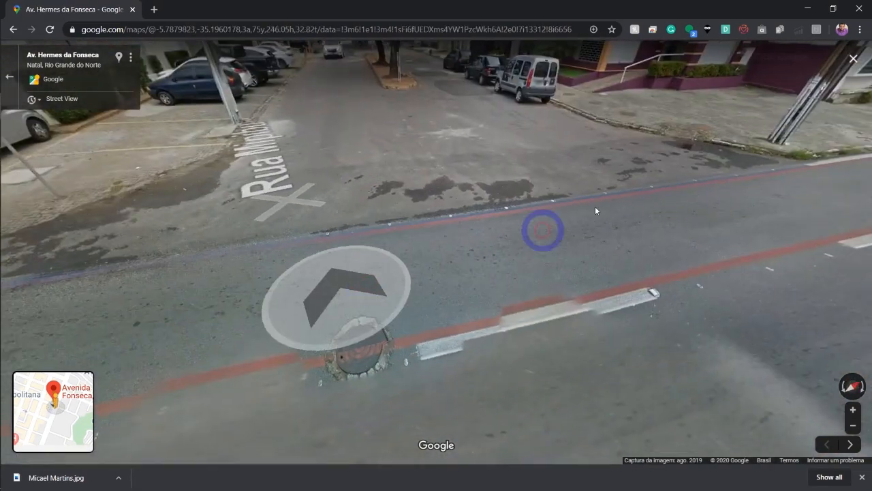
# Frame the whole purple corner building from the avenue viewpoint, with both visible facades in a moderately zoomed view
pyautogui.moveTo(595, 206); pyautogui.dragTo(476, 232)
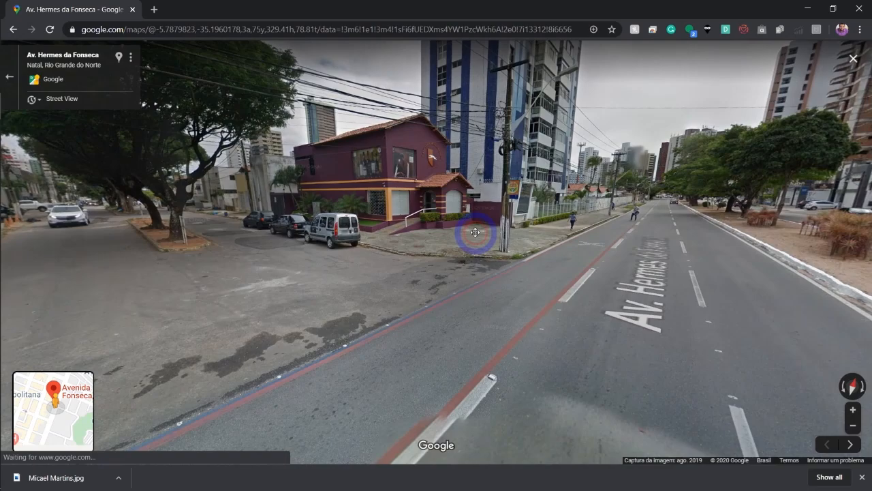
pyautogui.click(654, 229)
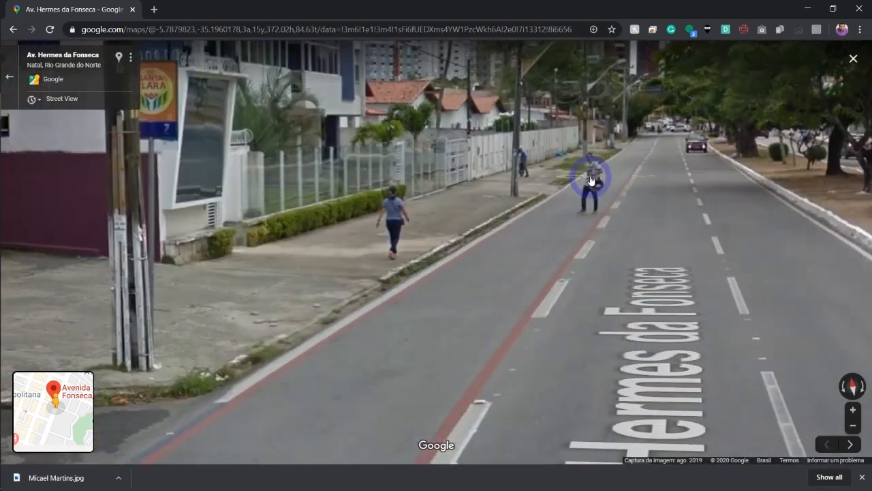
pyautogui.scroll(-5, 591, 180)
pyautogui.moveTo(429, 176); pyautogui.dragTo(484, 190)
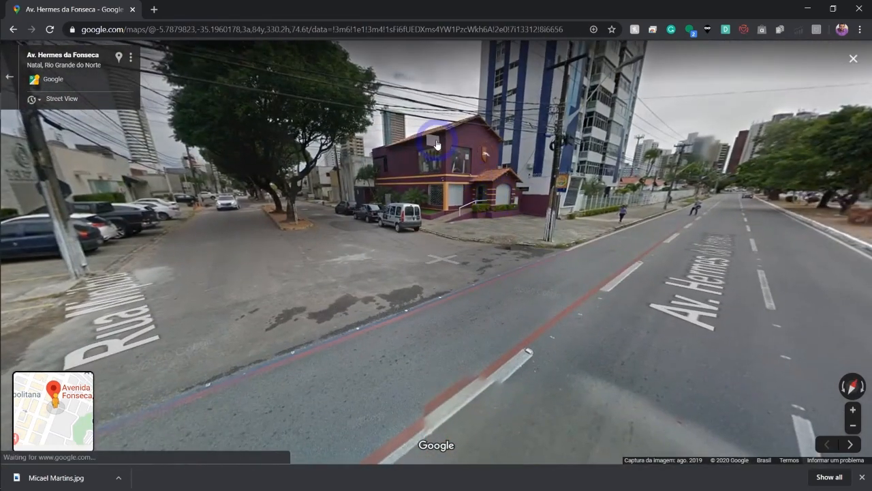
pyautogui.scroll(3, 437, 145)
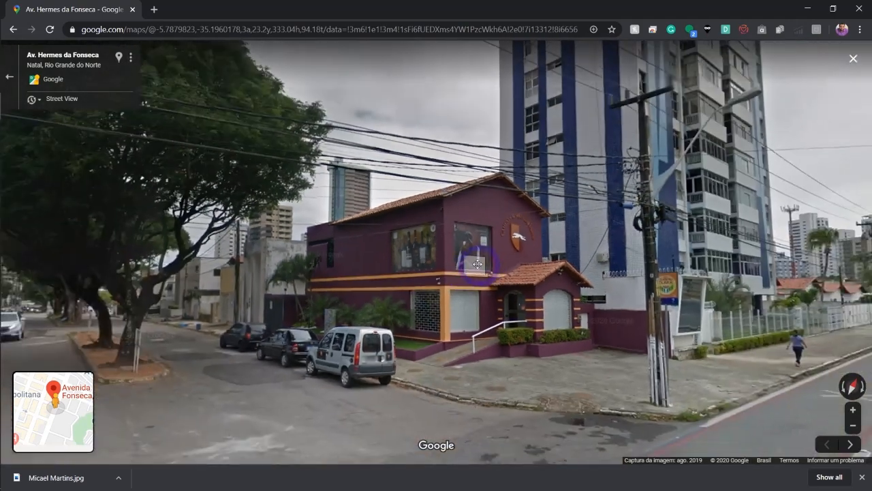
pyautogui.scroll(-2, 422, 219)
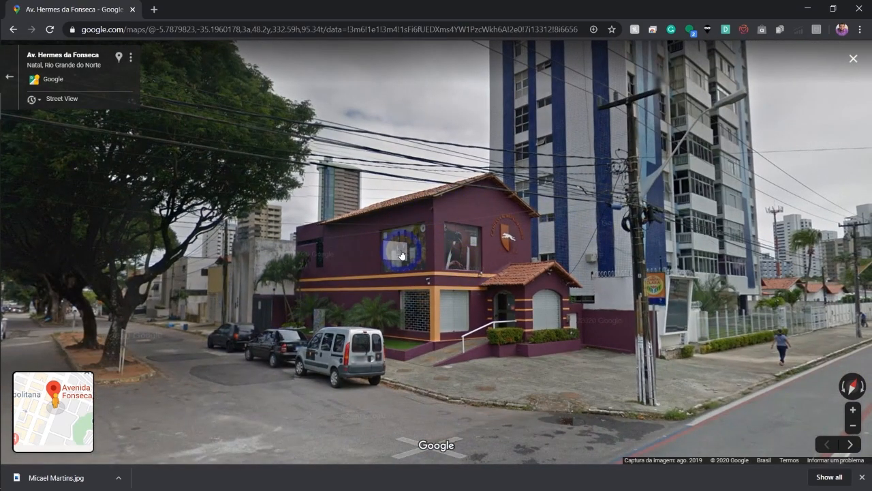
# Capture a rectangular snip of the purple corner building and its surroundings with Snipping Tool, and save it as the PNG file Capture on the Desktop
pyautogui.press('super')
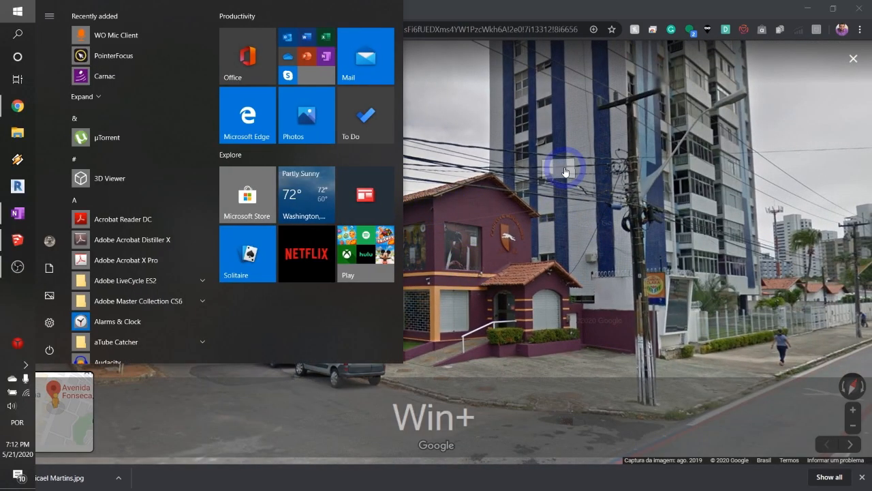
pyautogui.write('capt')
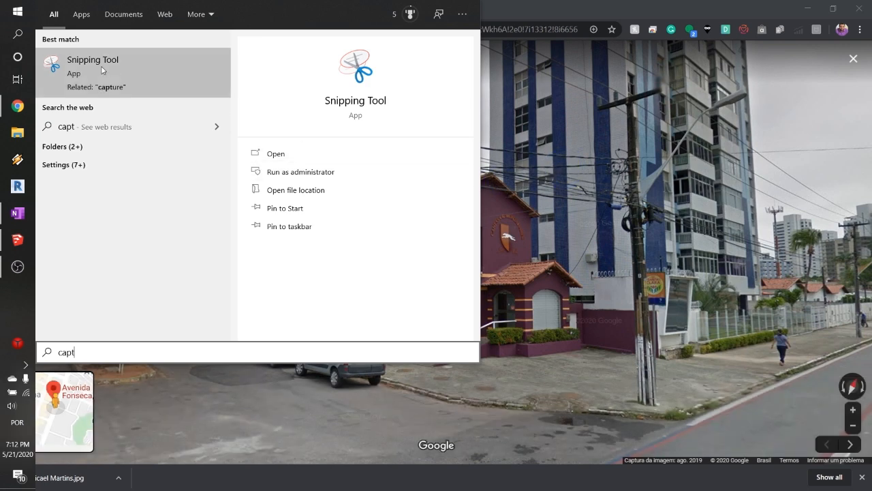
pyautogui.click(125, 68)
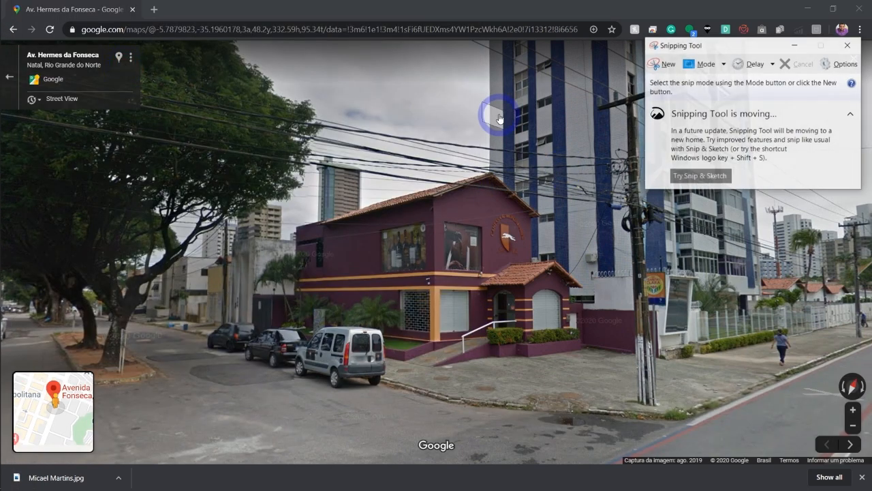
pyautogui.click(666, 64)
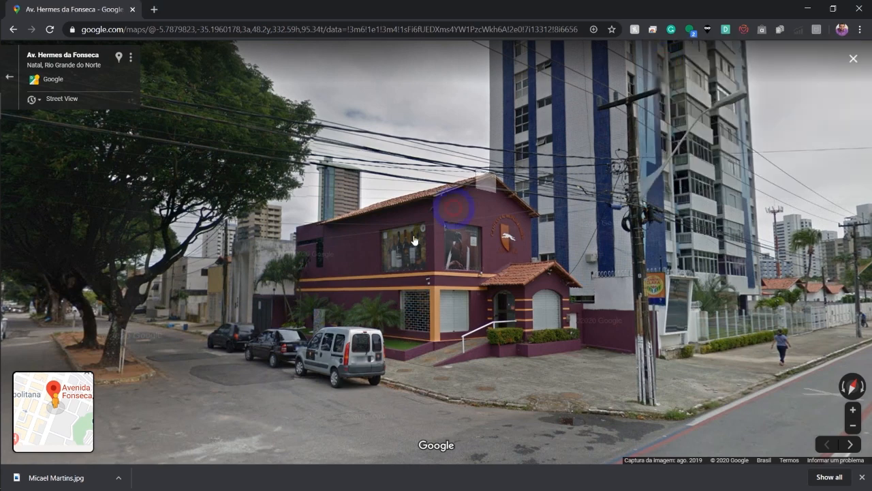
pyautogui.moveTo(137, 409); pyautogui.dragTo(754, 154)
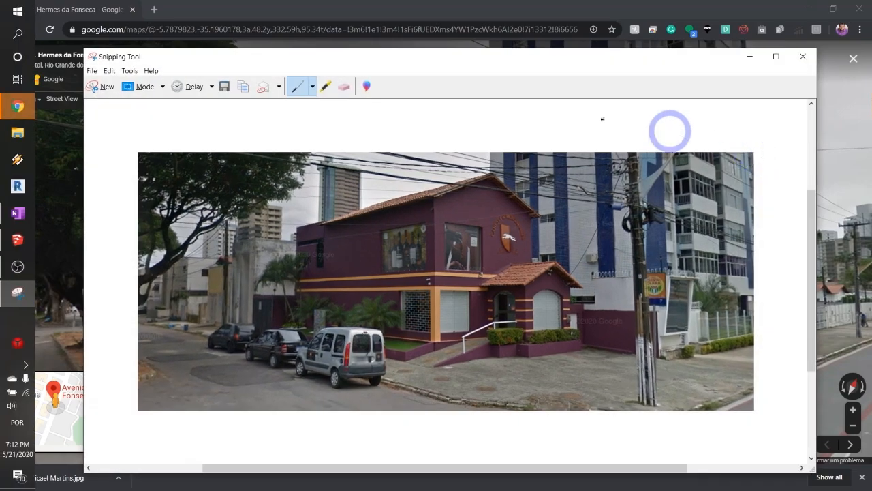
pyautogui.click(224, 87)
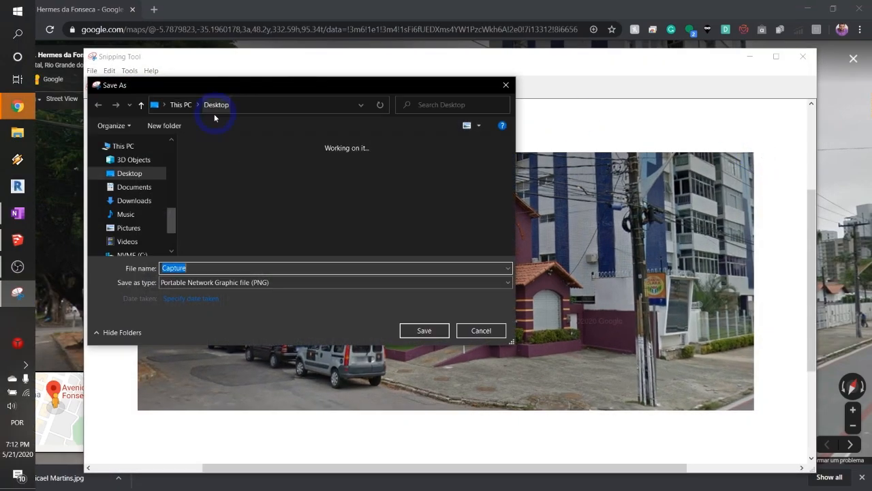
pyautogui.click(425, 331)
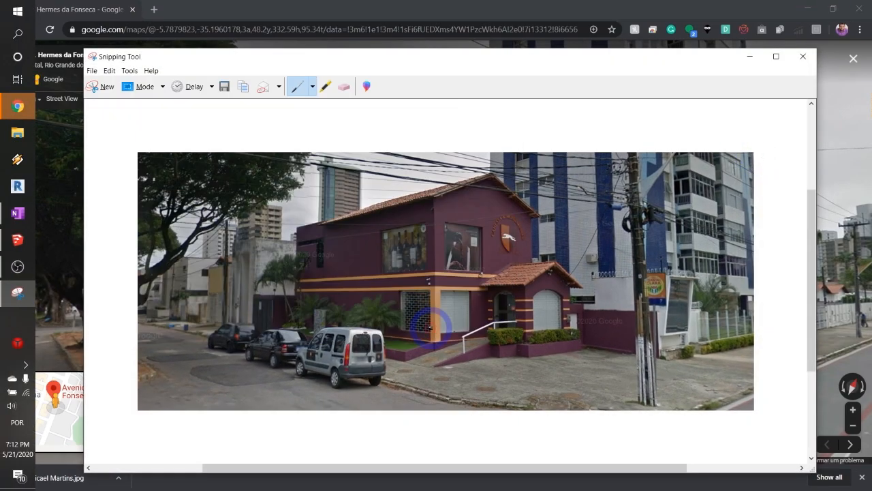
# Switch to SketchUp and start importing a file into the untitled model
pyautogui.click(13, 113)
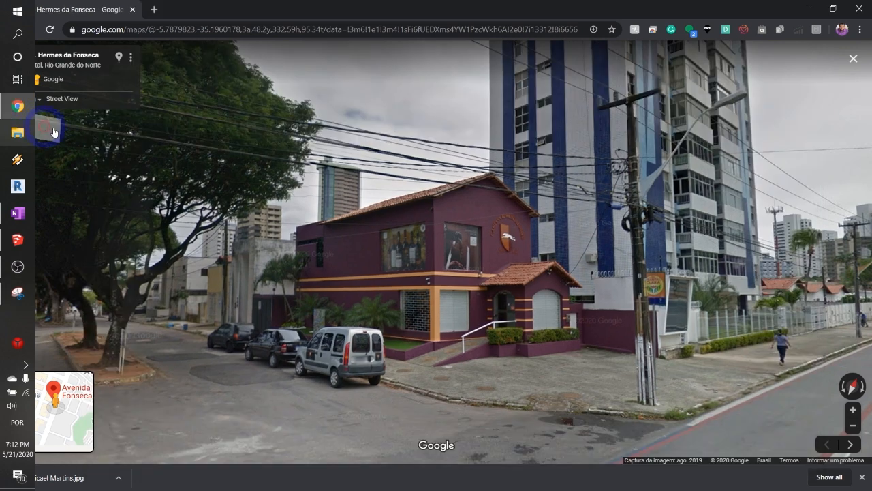
pyautogui.click(14, 242)
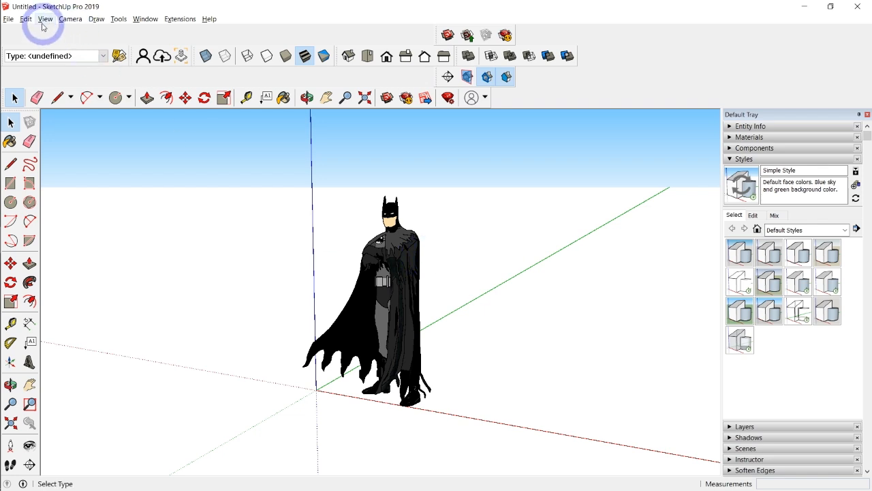
pyautogui.click(8, 19)
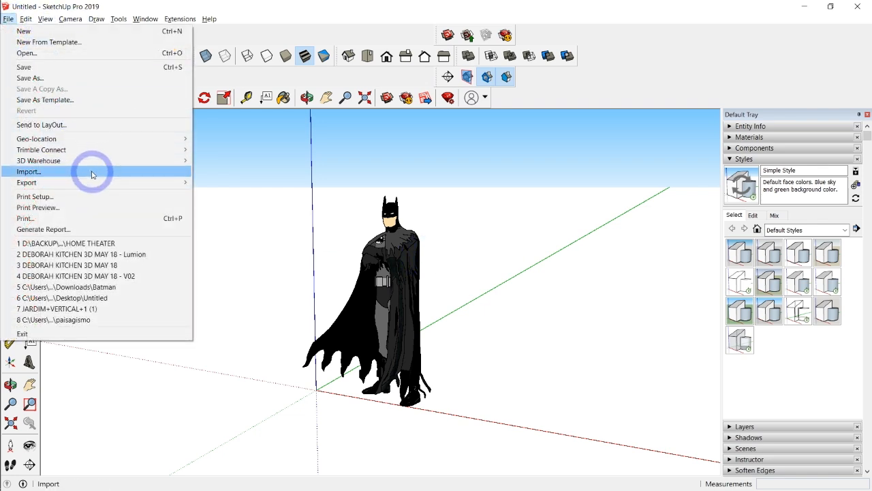